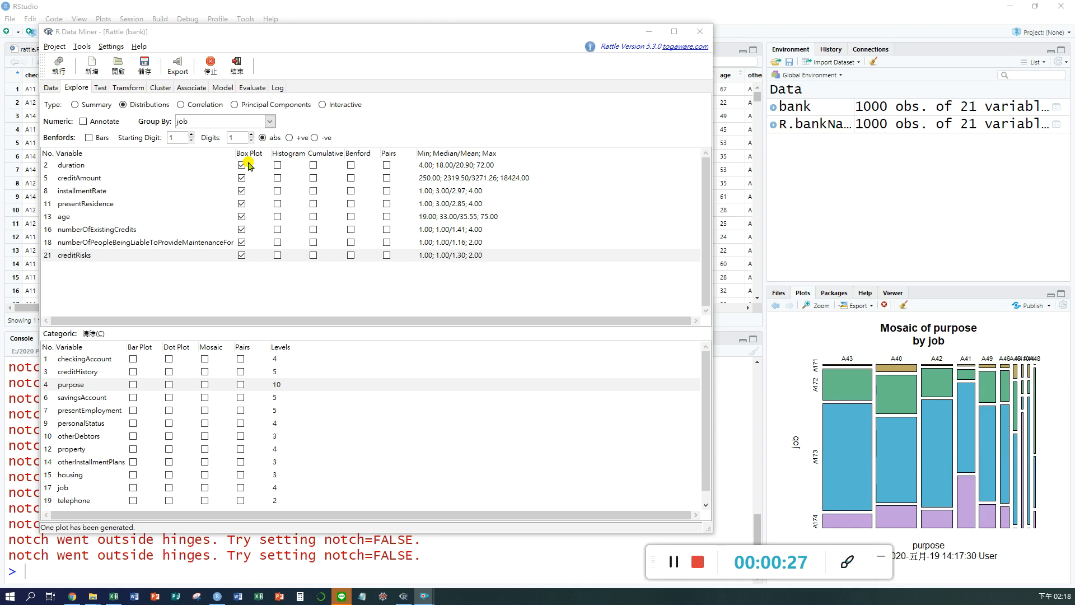
Deselect the box plot option for all eight numeric variables, from duration through creditRisks
click(243, 165)
click(242, 178)
click(242, 191)
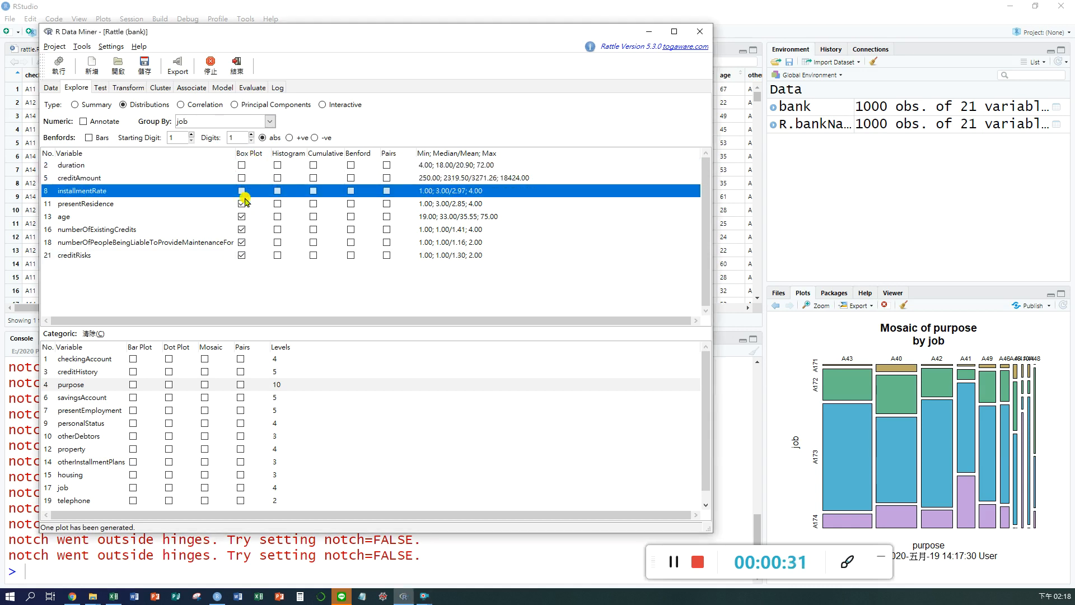
click(241, 204)
click(241, 217)
click(241, 230)
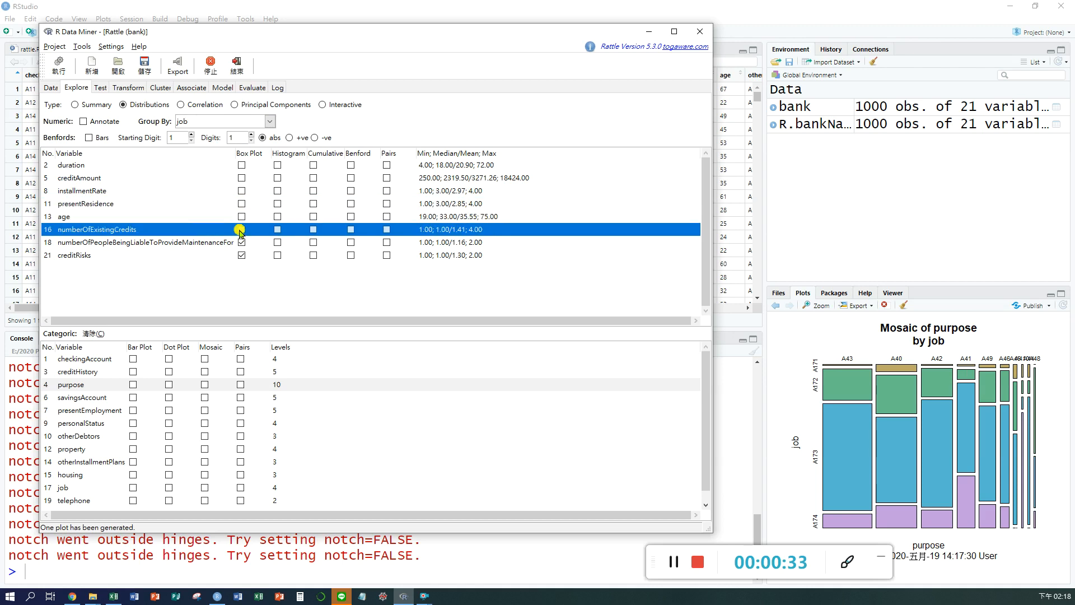
click(241, 243)
click(241, 254)
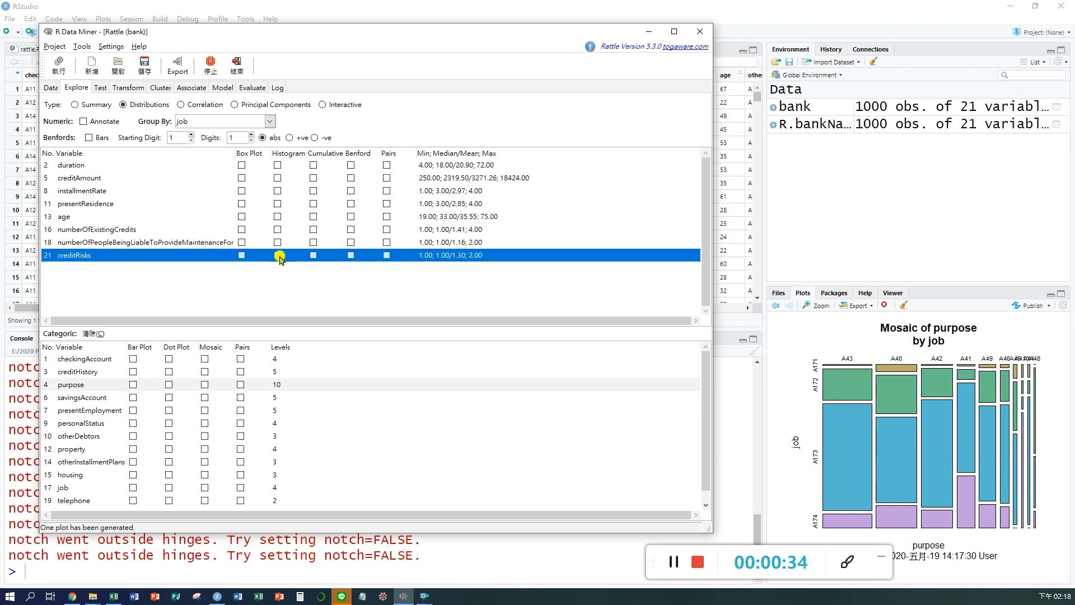
Generate a histogram of age grouped by creditRisks and view the plot enlarged
click(269, 121)
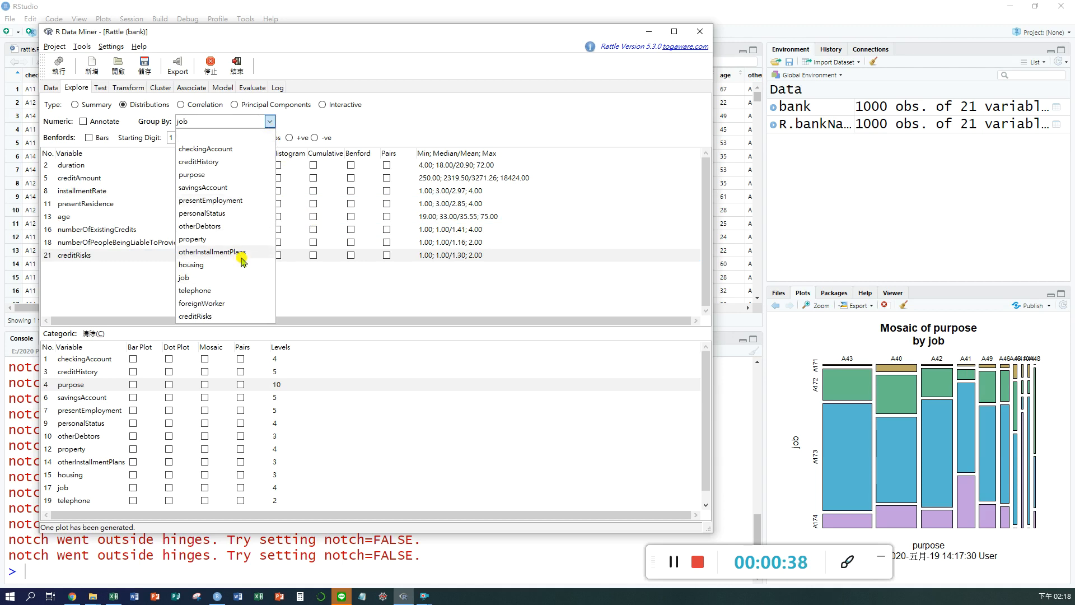
click(196, 316)
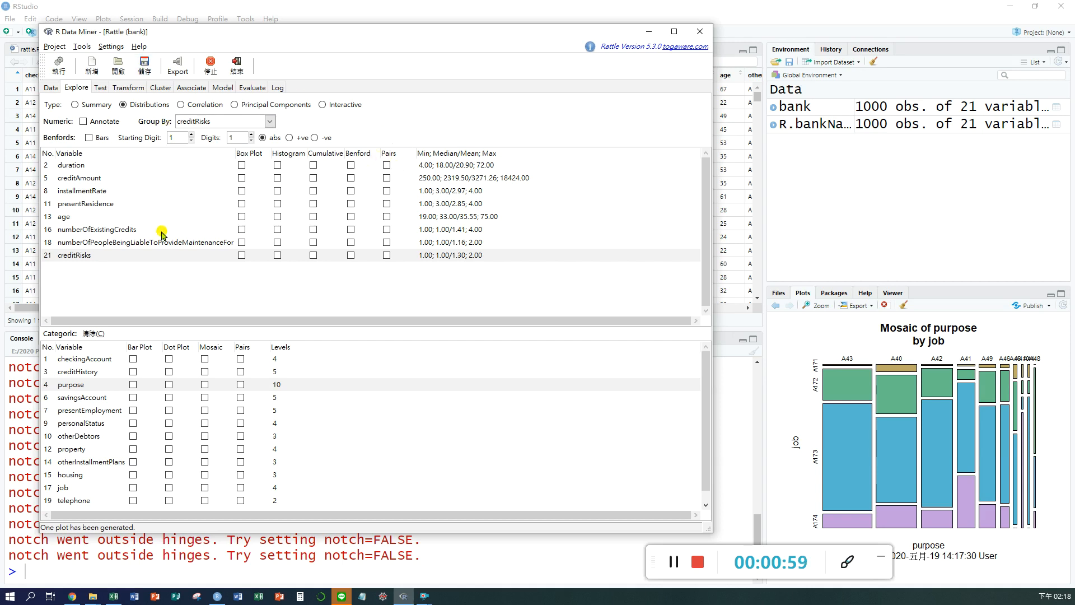
click(277, 217)
click(277, 216)
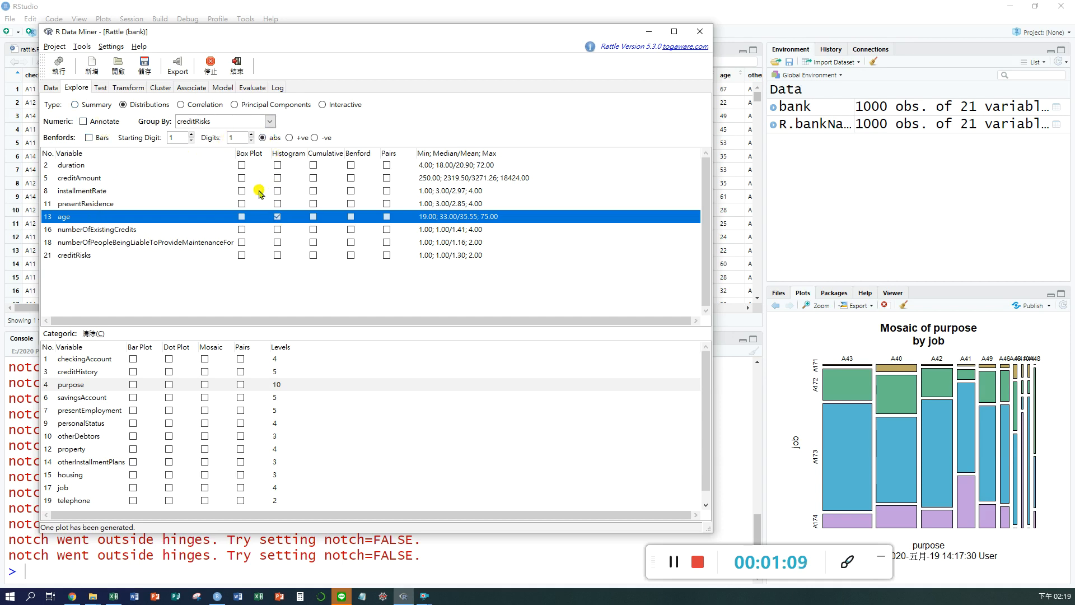
click(62, 66)
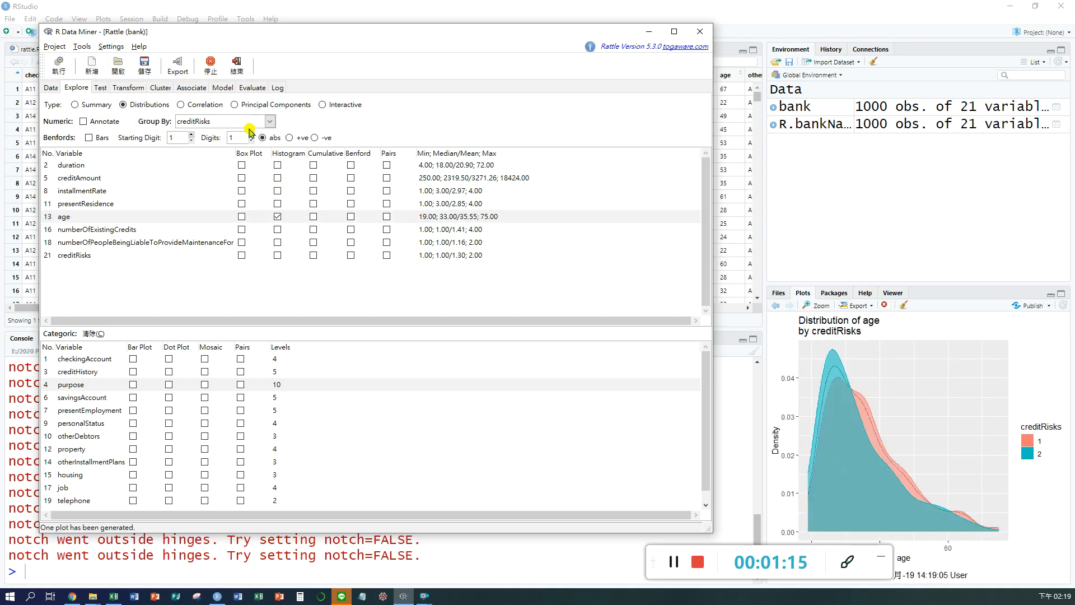
click(820, 307)
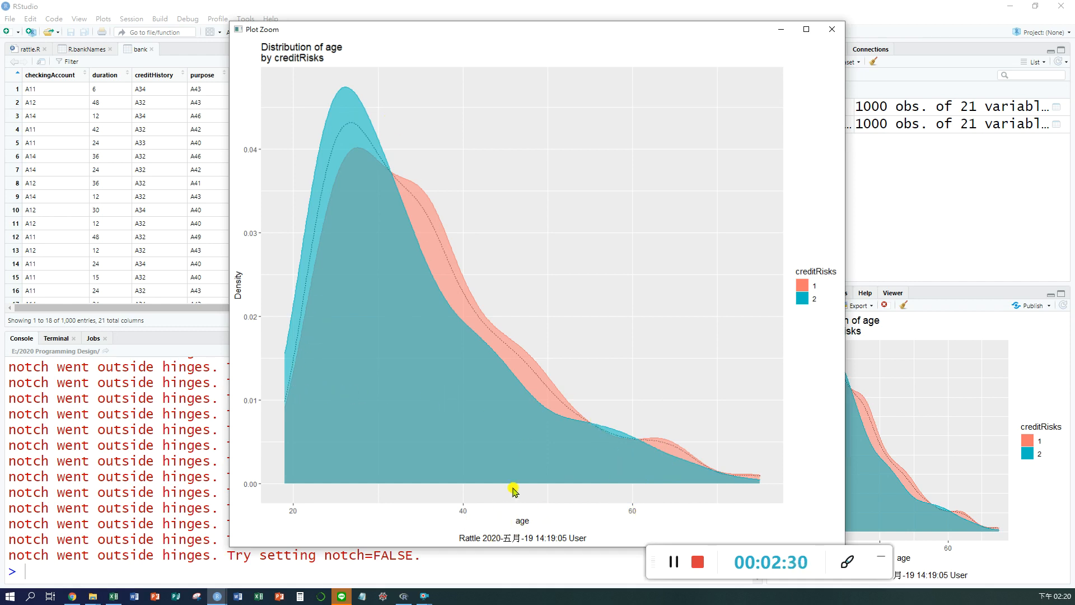
click(829, 28)
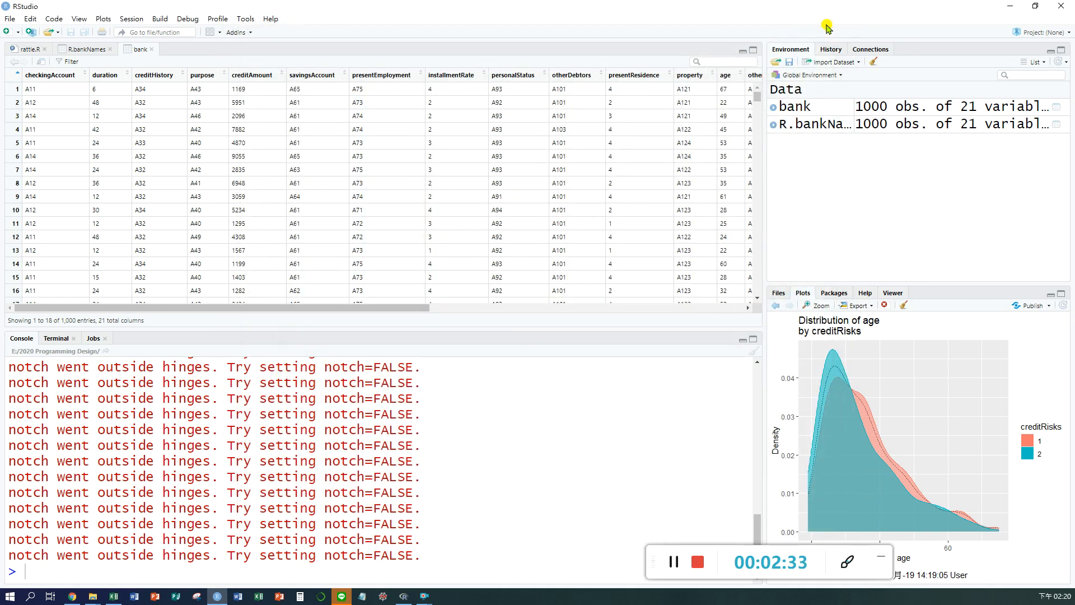
Switch back to Rattle, remove the grouping variable, regenerate the age histogram and view it enlarged
click(406, 596)
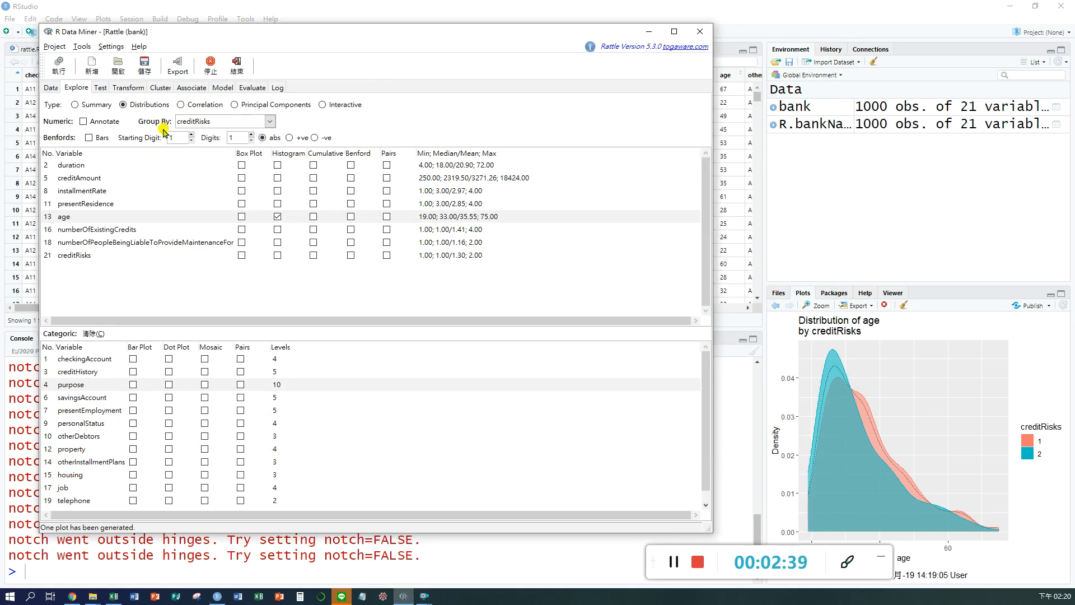
click(269, 121)
click(212, 136)
click(58, 64)
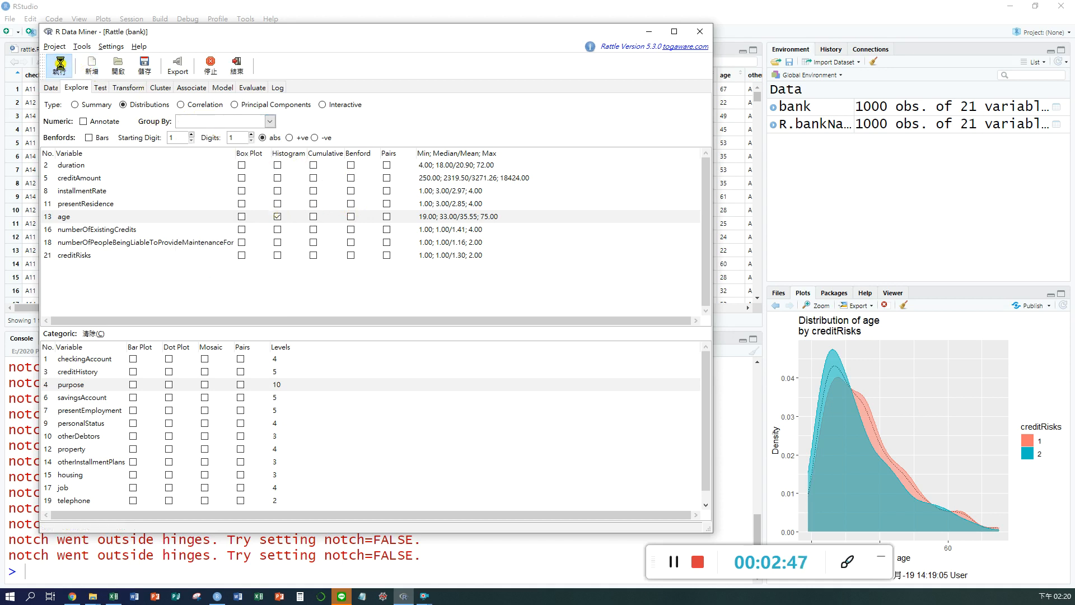
click(823, 308)
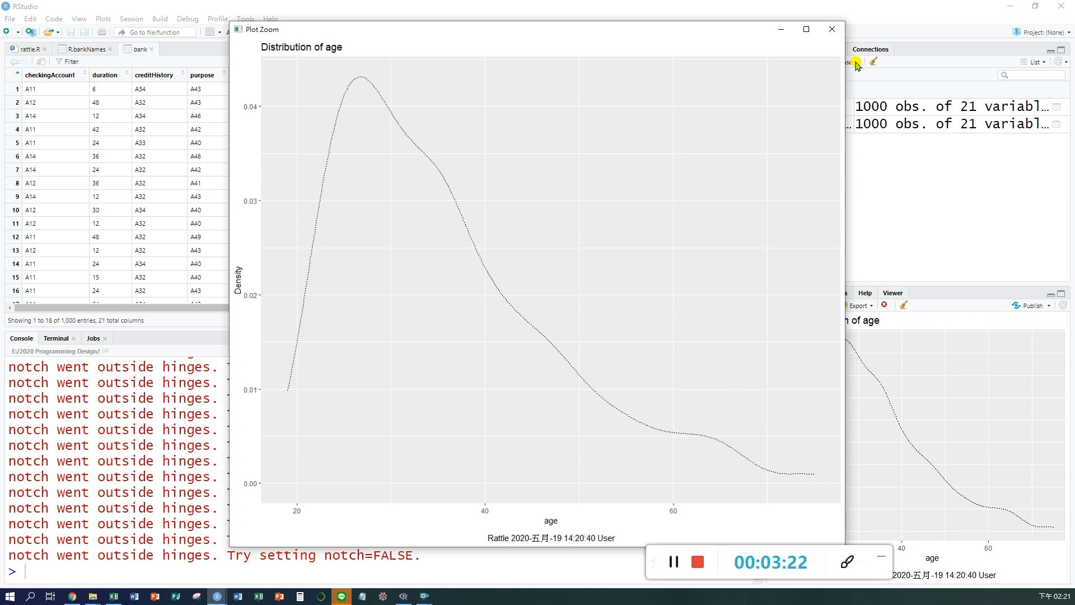
click(832, 29)
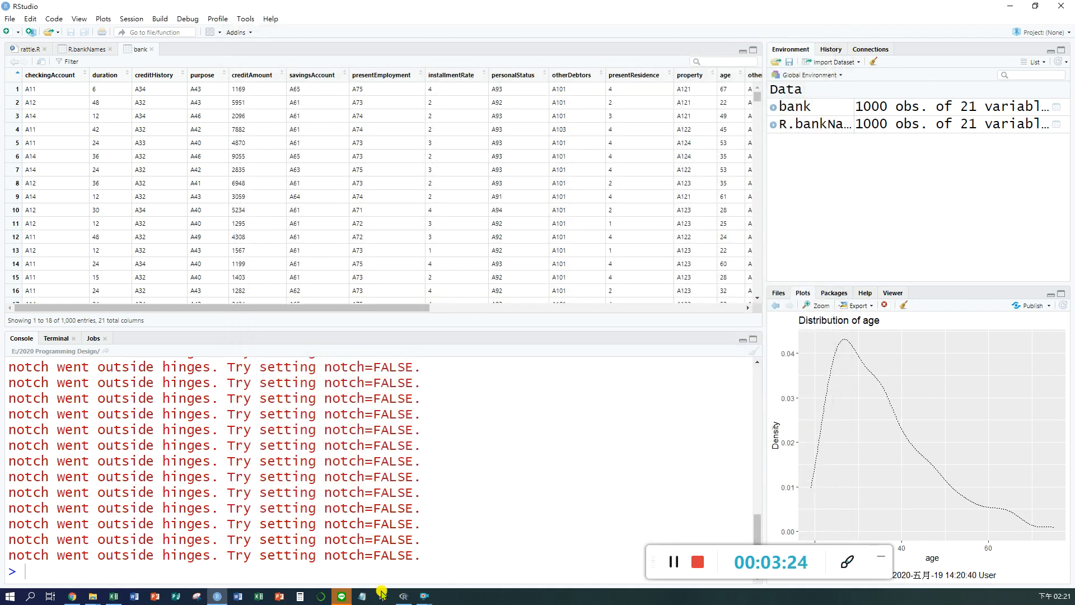
Return to Rattle, add histograms for all the other numeric variables and generate the ungrouped plots
click(410, 600)
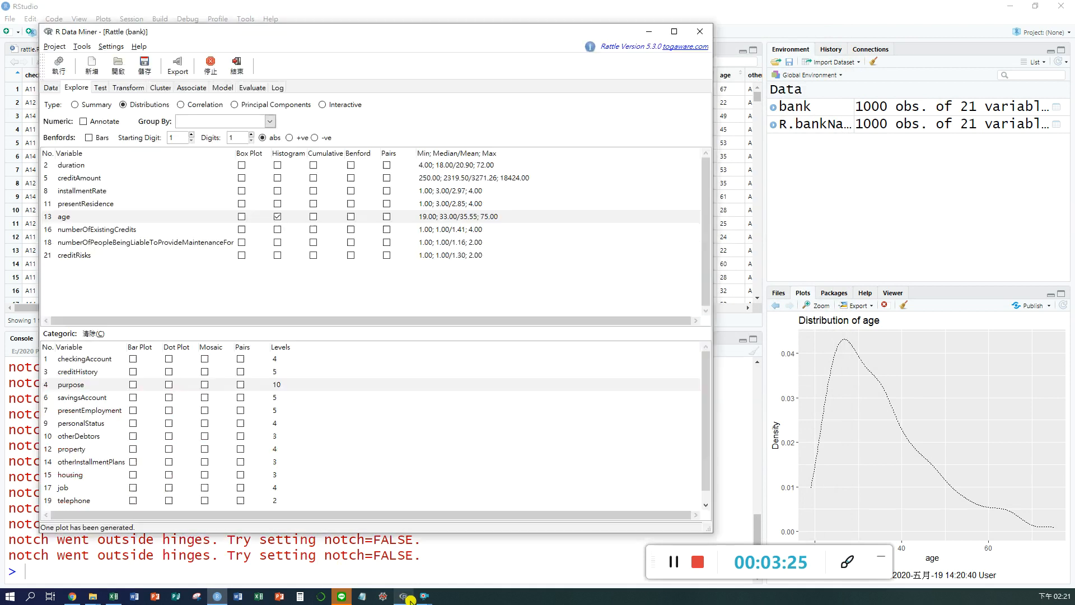
click(277, 166)
click(277, 190)
click(277, 203)
click(278, 229)
click(277, 242)
click(277, 255)
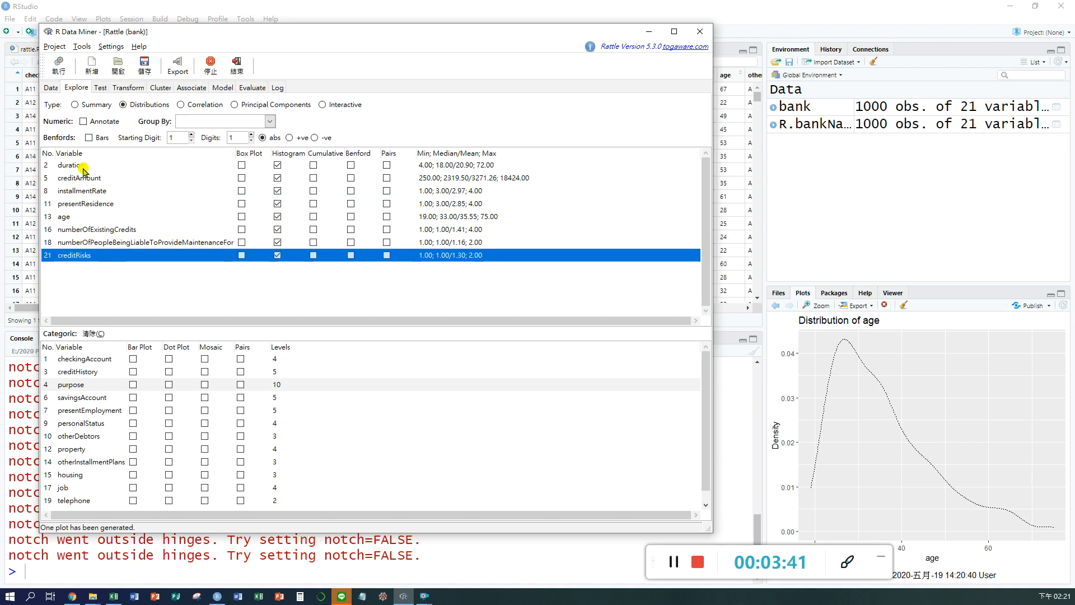
click(58, 66)
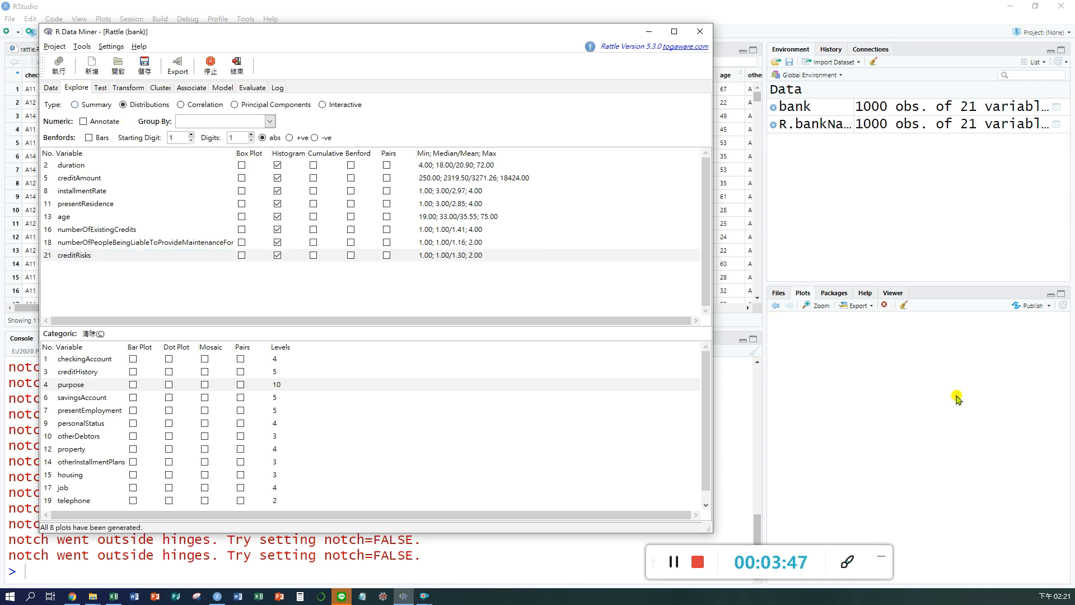
Examine the enlarged distribution plots of the eight numeric variables in a widened zoom window
click(813, 307)
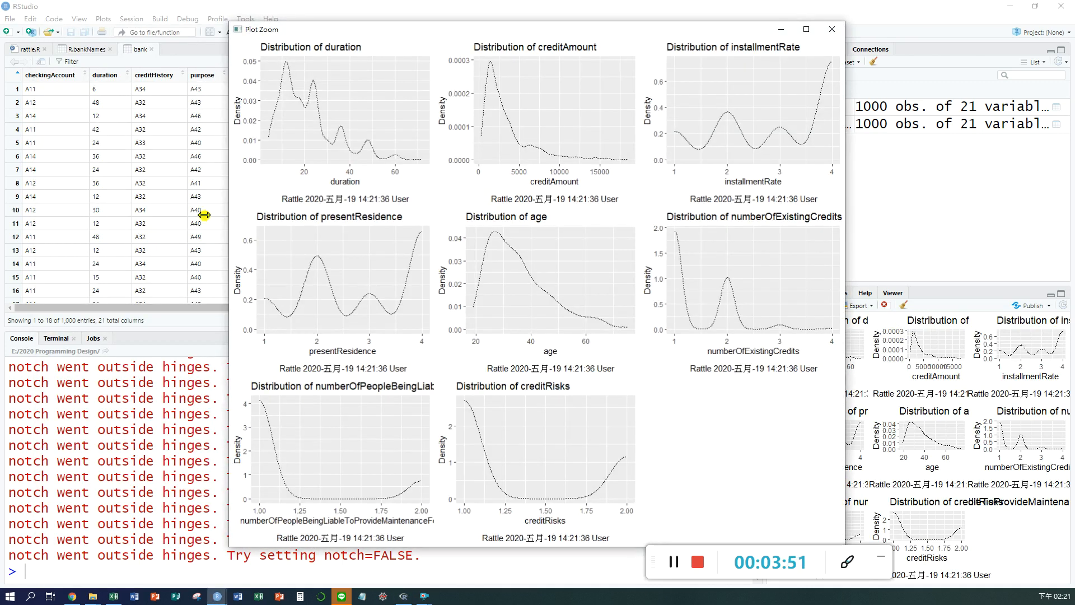
drag(227, 215, 52, 312)
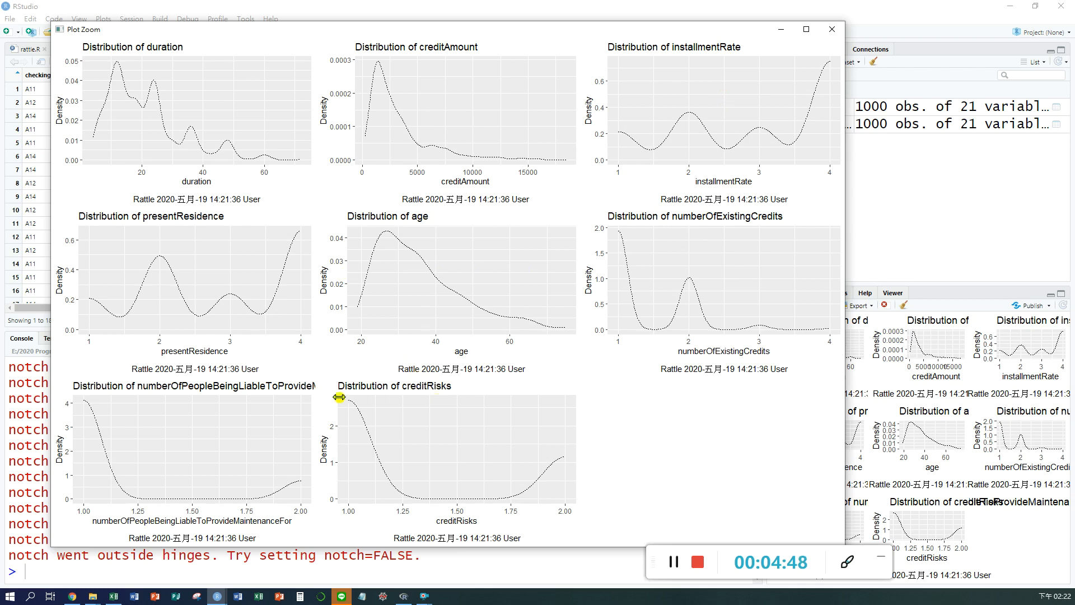
click(834, 30)
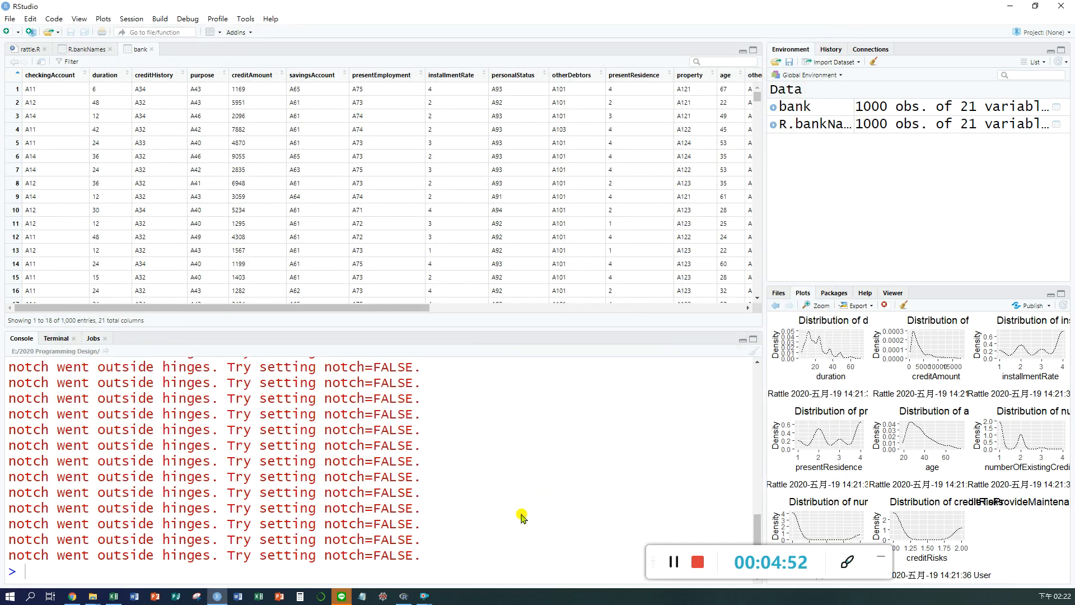
Switch back to Rattle and deselect the histogram option for all eight numeric variables
click(404, 596)
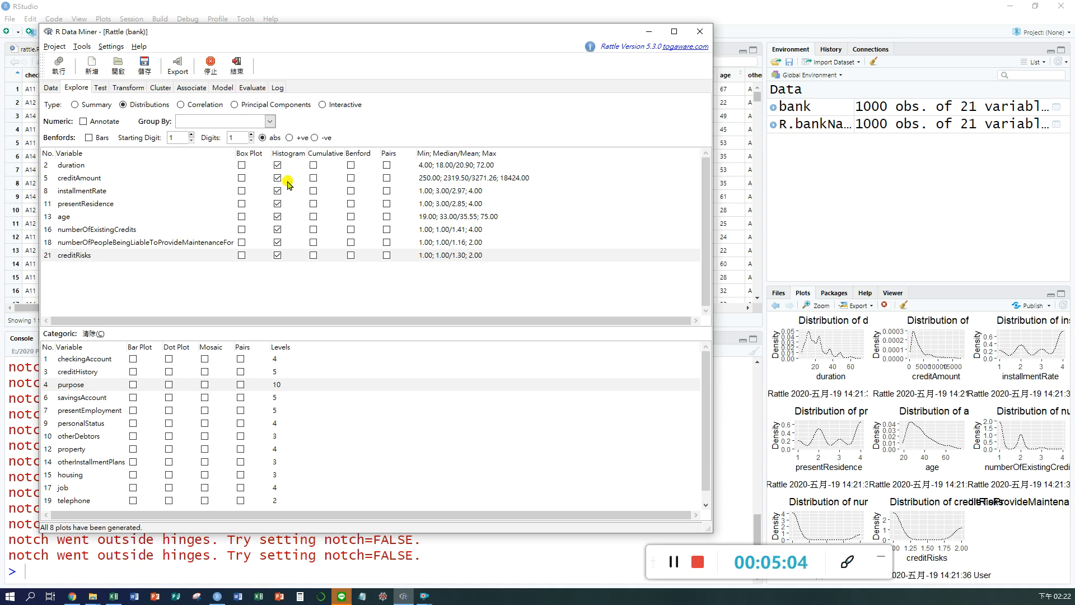
click(277, 165)
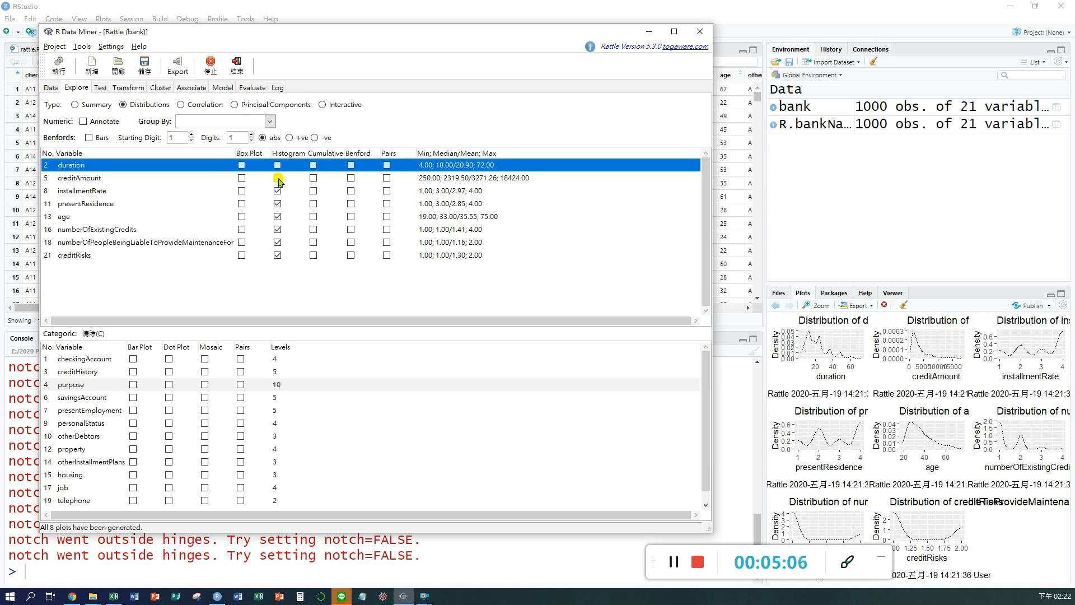
click(277, 178)
click(277, 191)
click(277, 204)
click(277, 216)
click(277, 229)
click(277, 242)
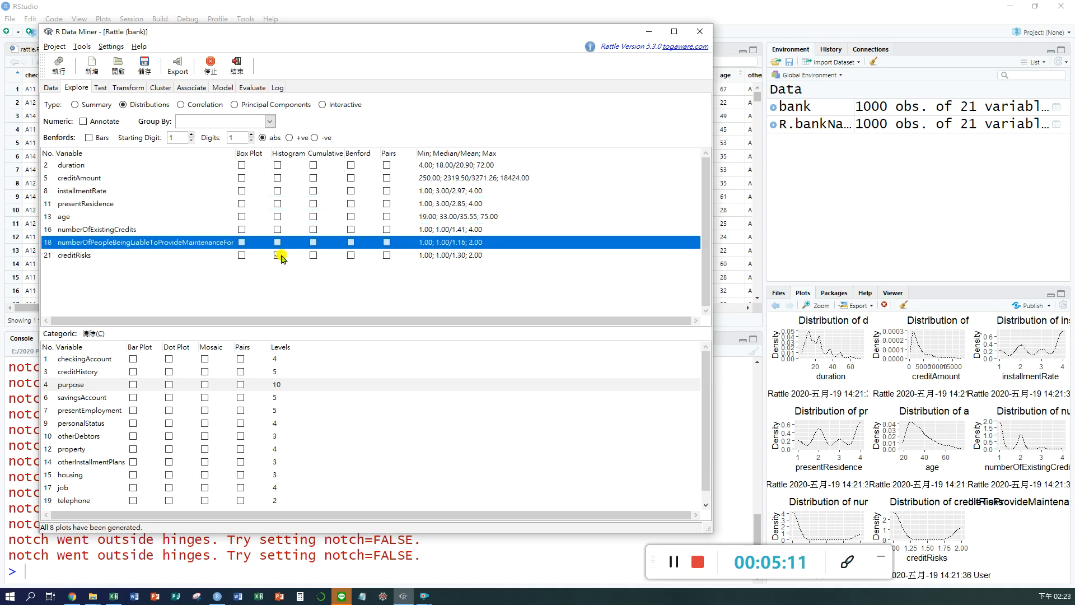
click(277, 255)
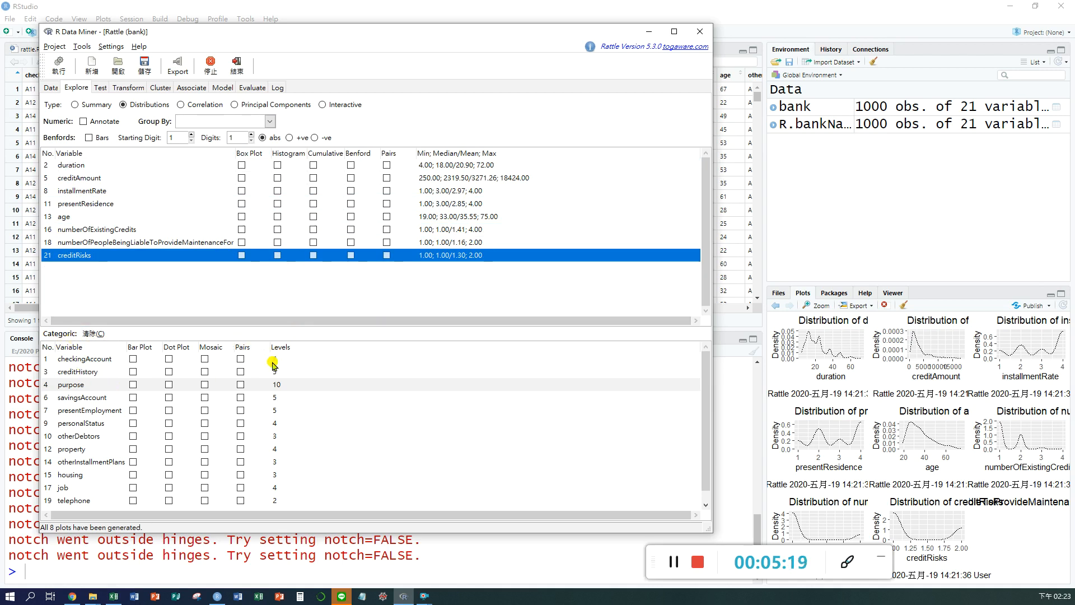
Select the pairs option for purpose and age and try to generate the plot without a grouping variable
click(240, 386)
click(240, 384)
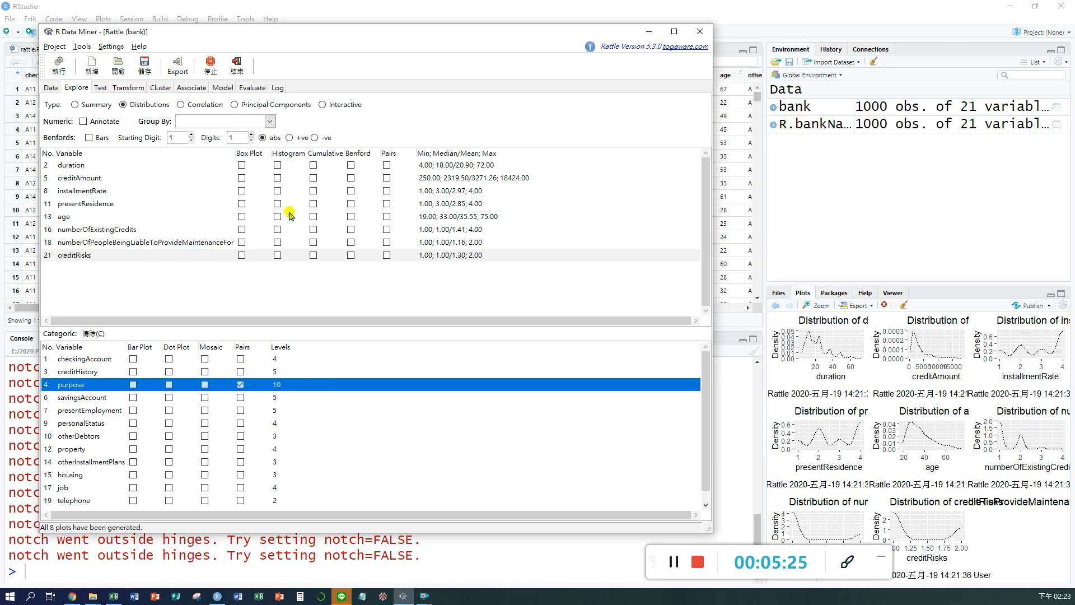
click(385, 217)
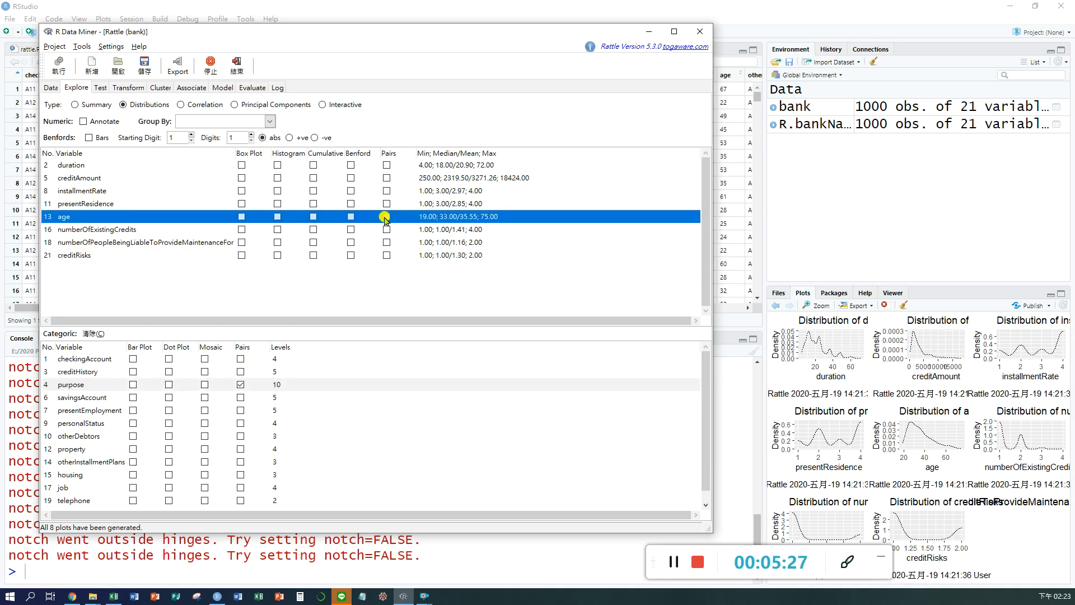
click(386, 217)
click(240, 384)
click(55, 66)
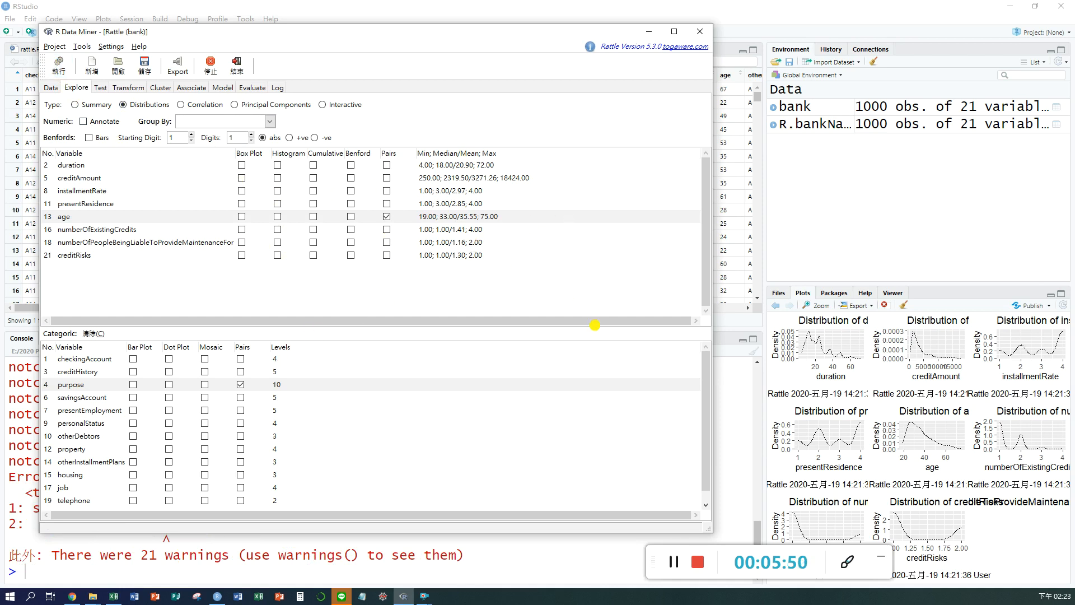
Group by creditRisks and generate the pairs plot of age and purpose
click(269, 121)
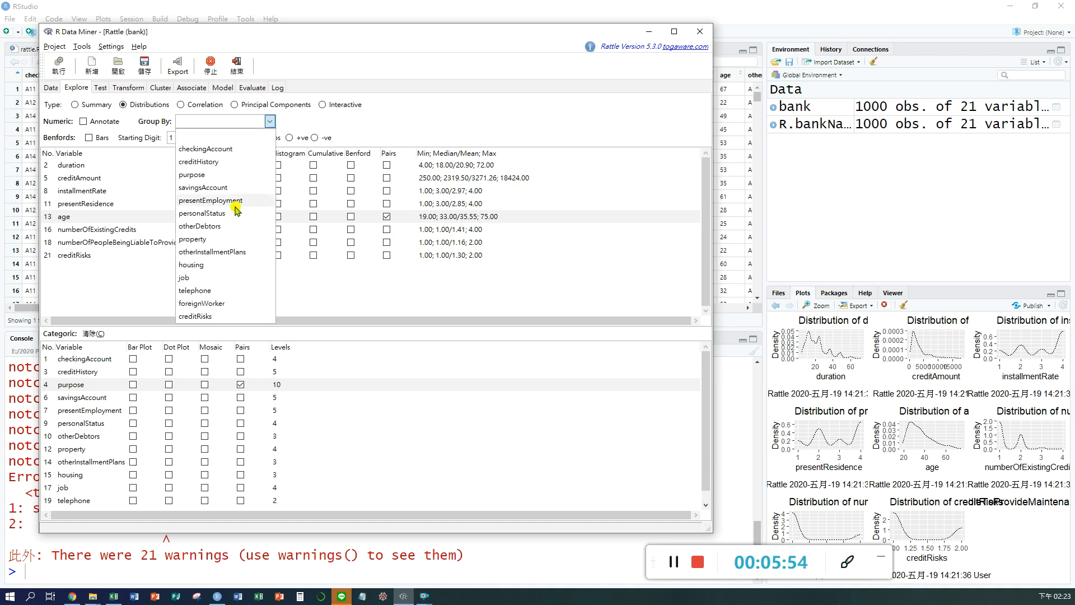
click(205, 316)
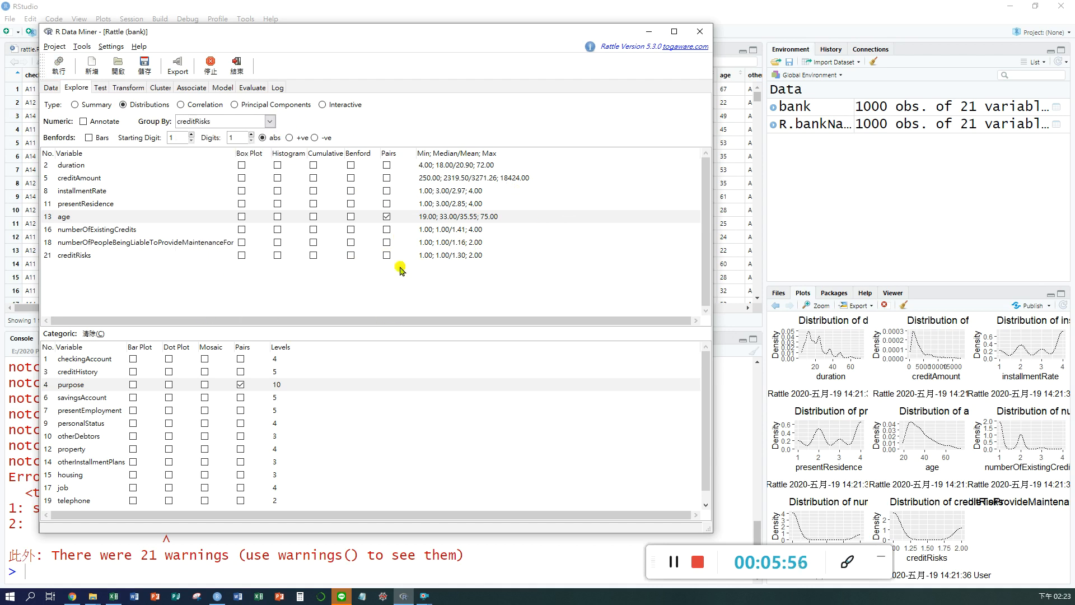
click(62, 65)
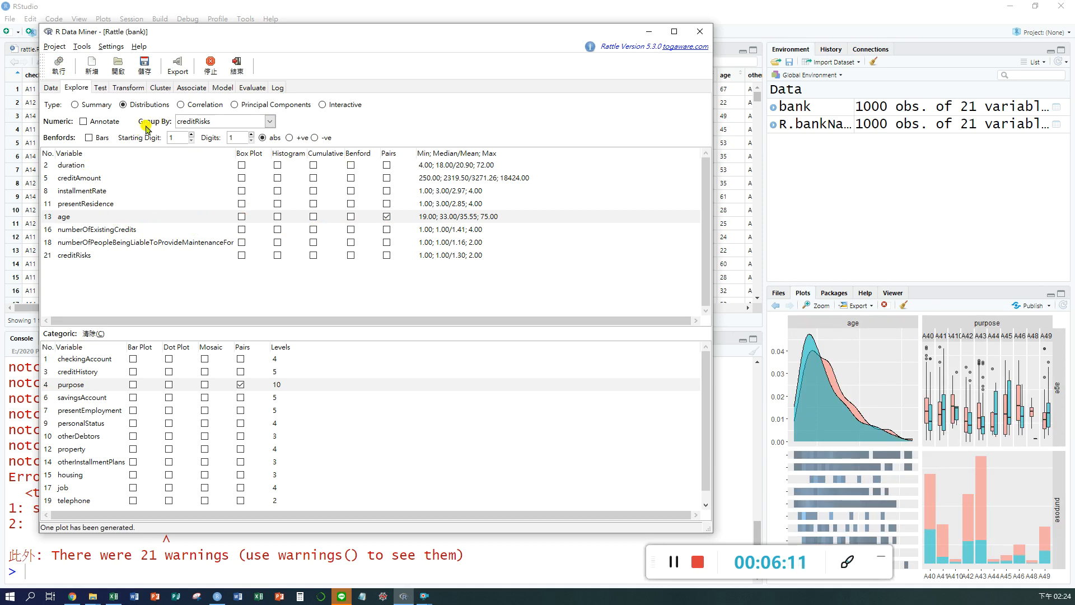
Examine the enlarged pairs plot of age and purpose in the zoom window
click(819, 306)
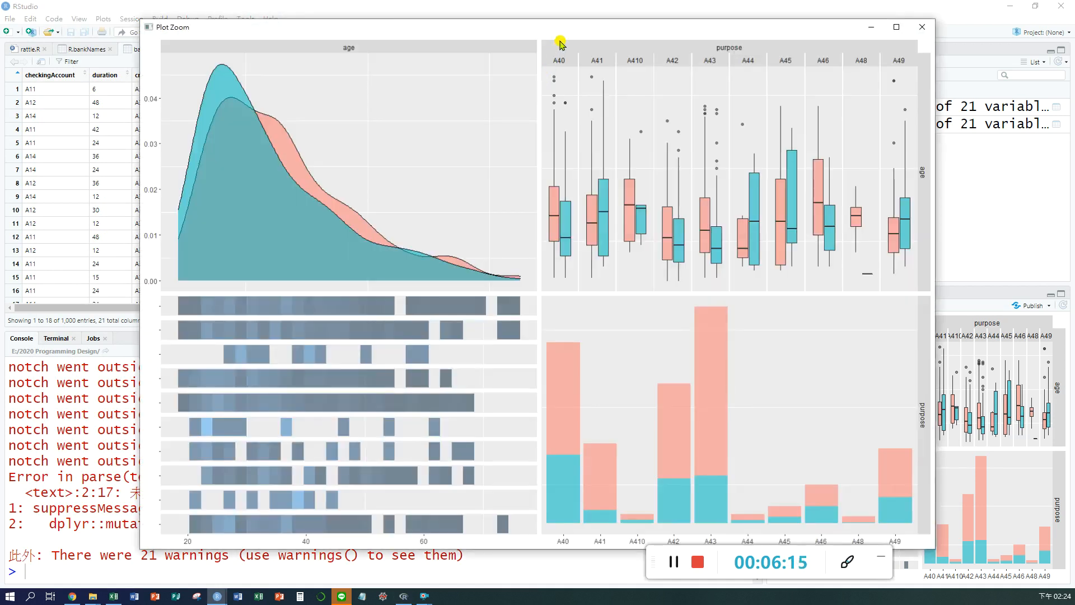
drag(571, 26, 497, 32)
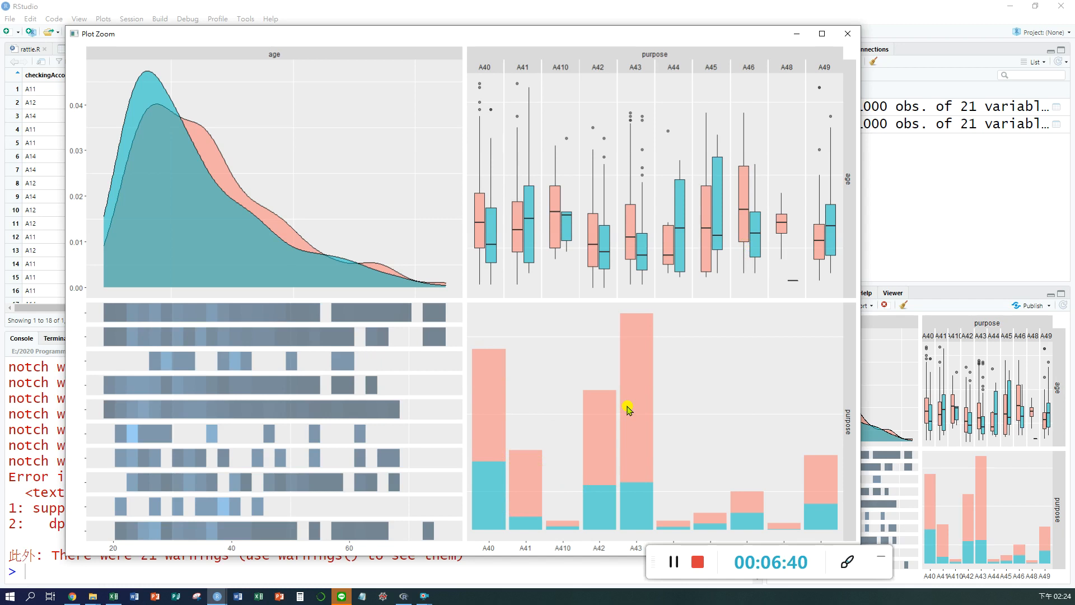
drag(878, 570, 1037, 589)
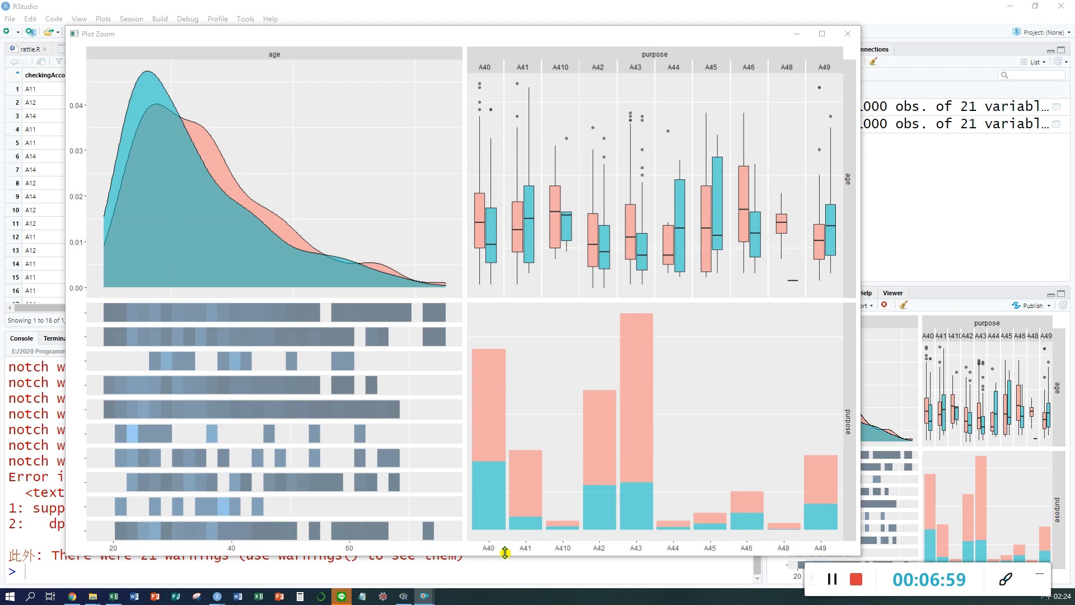
click(847, 34)
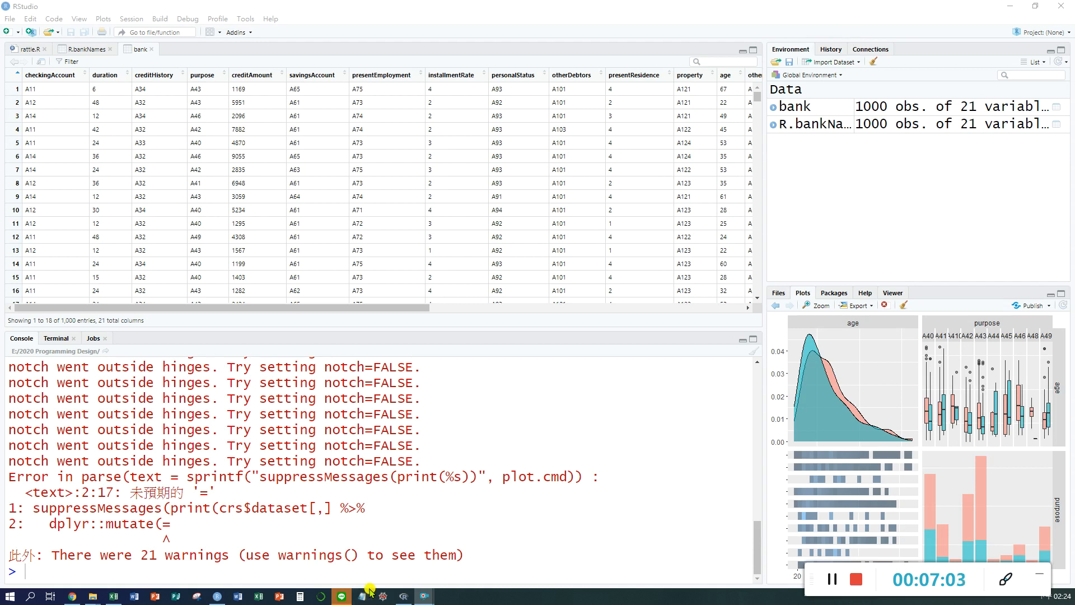
Switch back to Rattle, add housing to the pairs selection, and generate the pairs plot of age, purpose and housing grouped by creditRisks
click(403, 595)
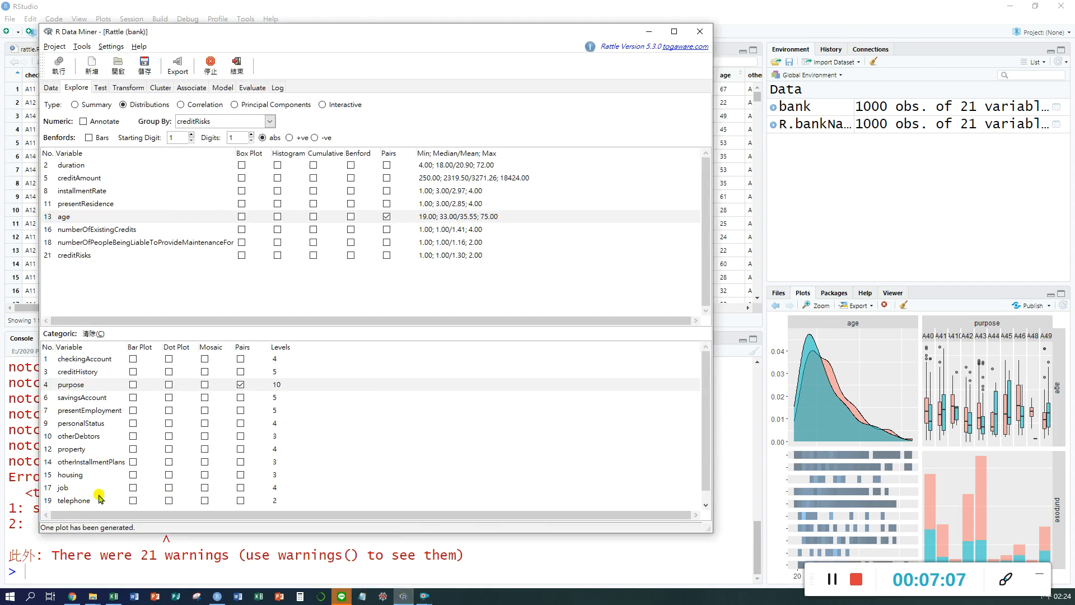
click(242, 477)
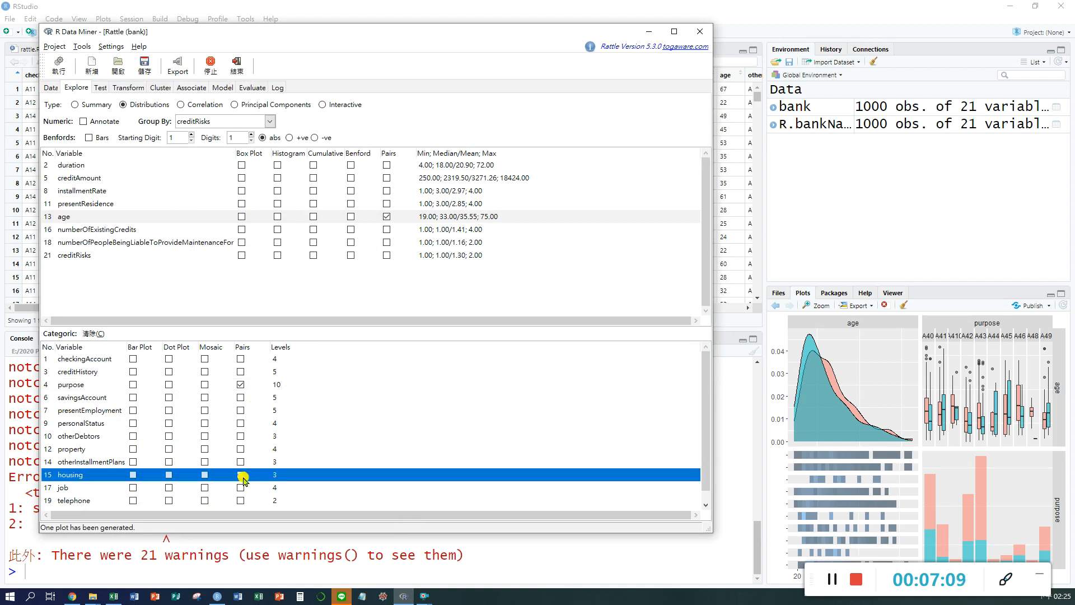
click(242, 476)
click(386, 216)
click(386, 216)
click(60, 66)
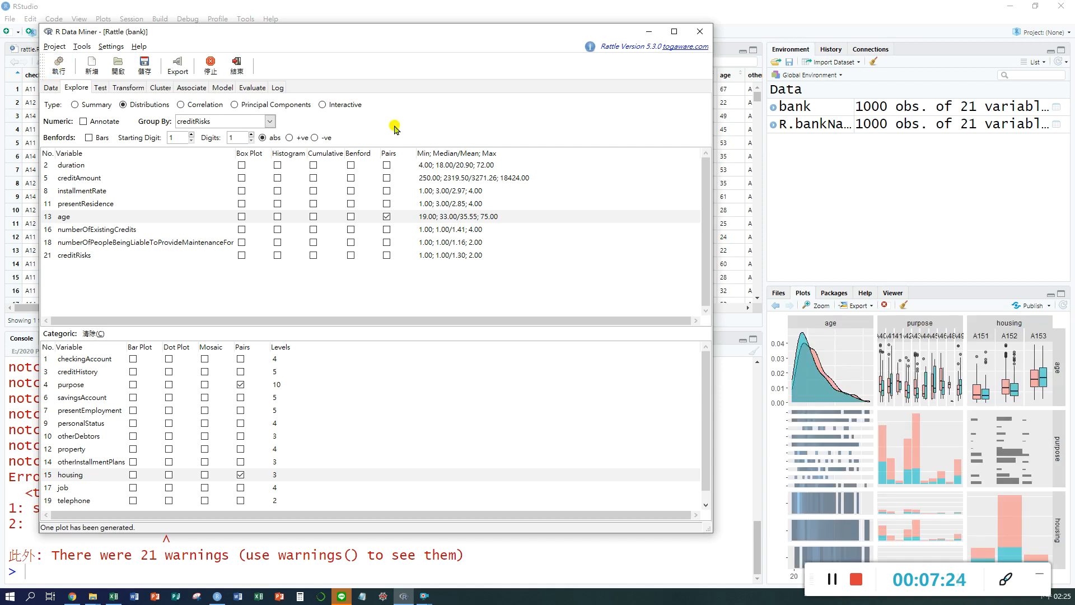
Examine the enlarged pairs plot of age, purpose and housing in the zoom window and close it
click(818, 305)
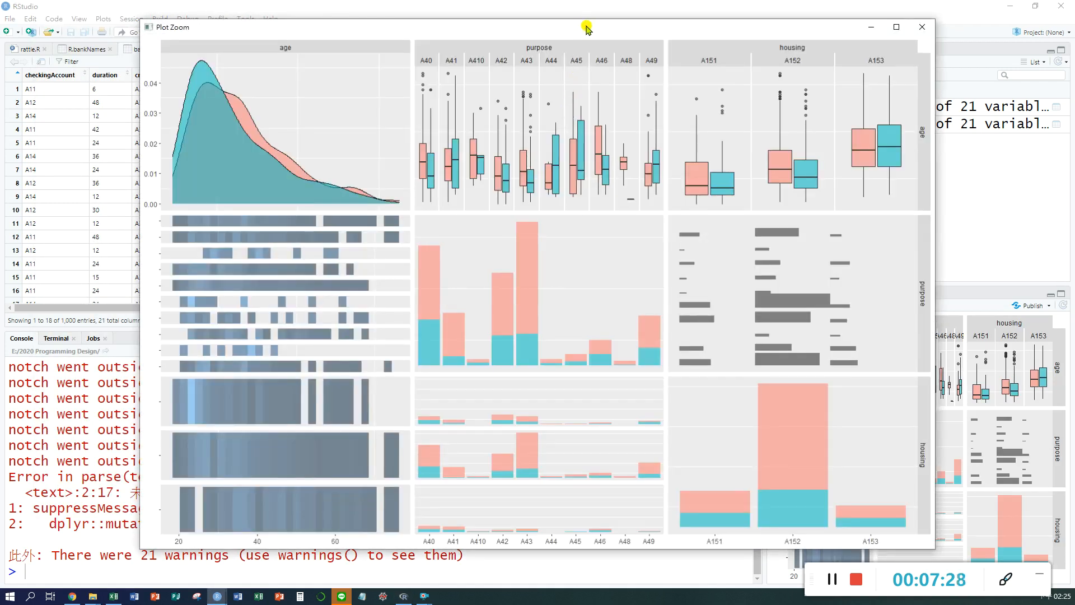
drag(585, 31, 502, 24)
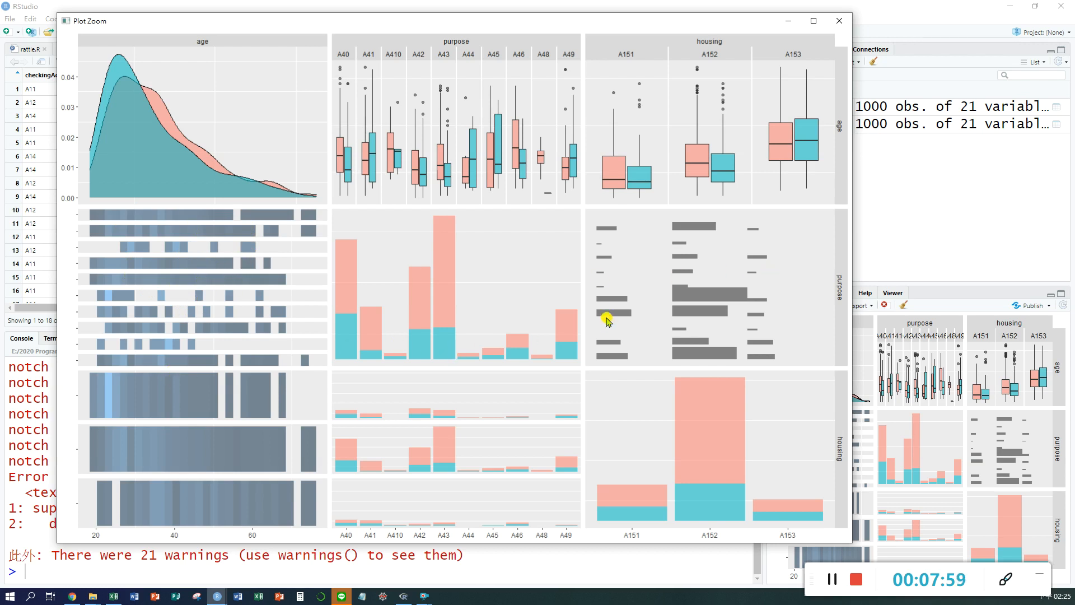
click(840, 23)
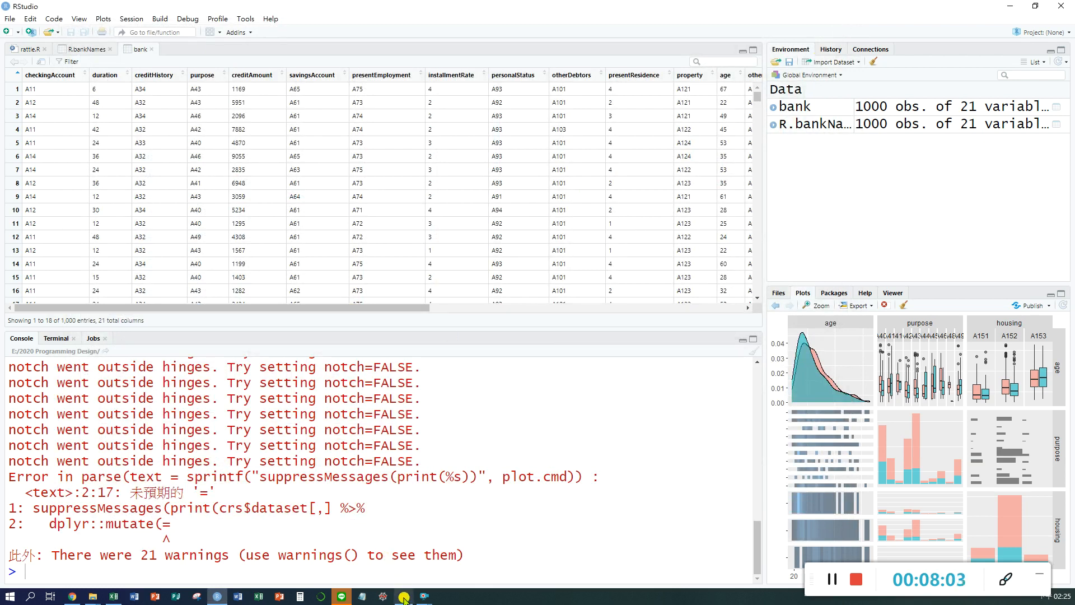
Switch back to Rattle and select the pairs option for all remaining numeric variables, from duration through creditRisks
click(403, 595)
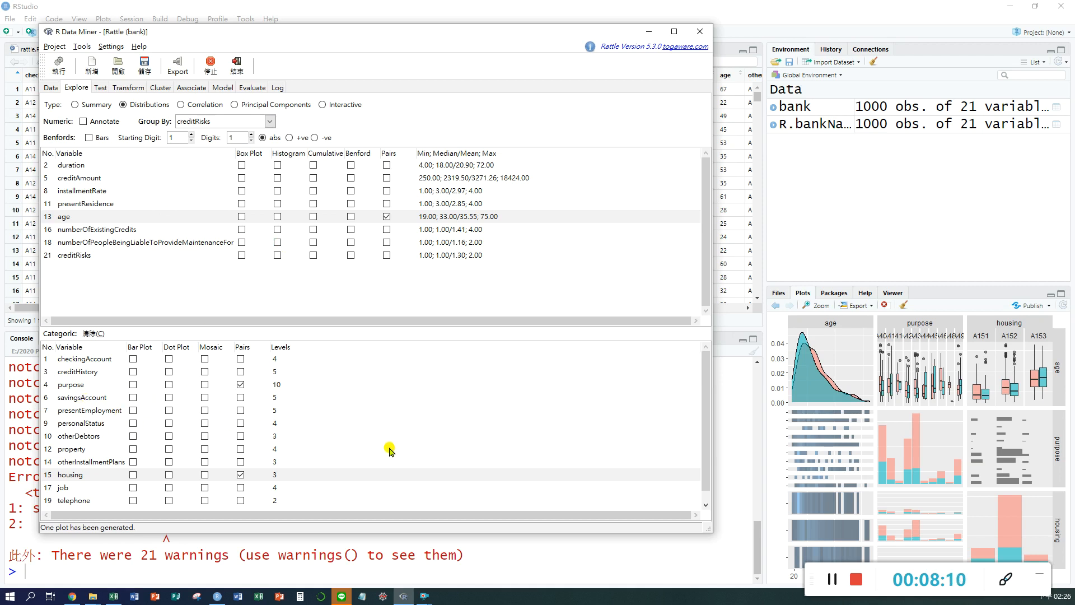
click(387, 164)
click(386, 177)
click(387, 191)
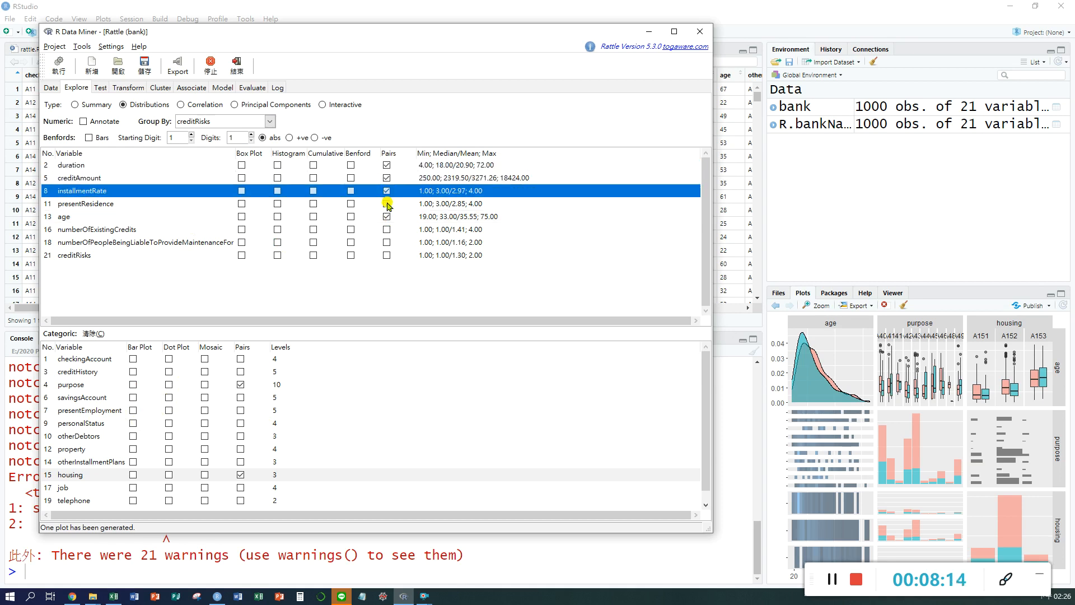
click(387, 203)
click(386, 229)
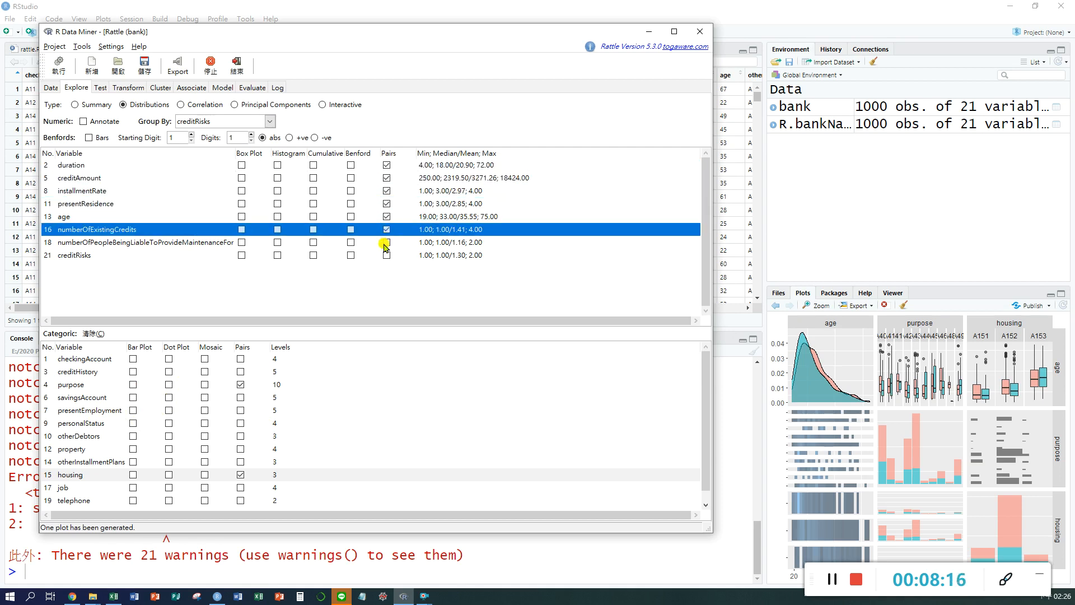
click(386, 242)
click(386, 255)
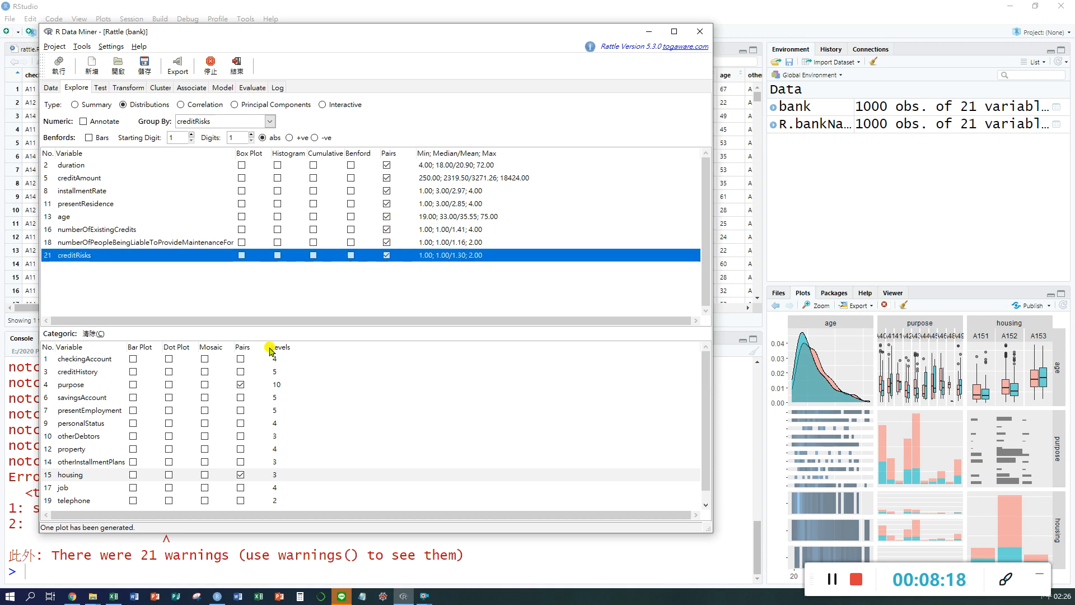
Select the pairs option for all remaining categoric variables, from checkingAccount through foreignWorker
click(240, 358)
click(240, 371)
click(240, 397)
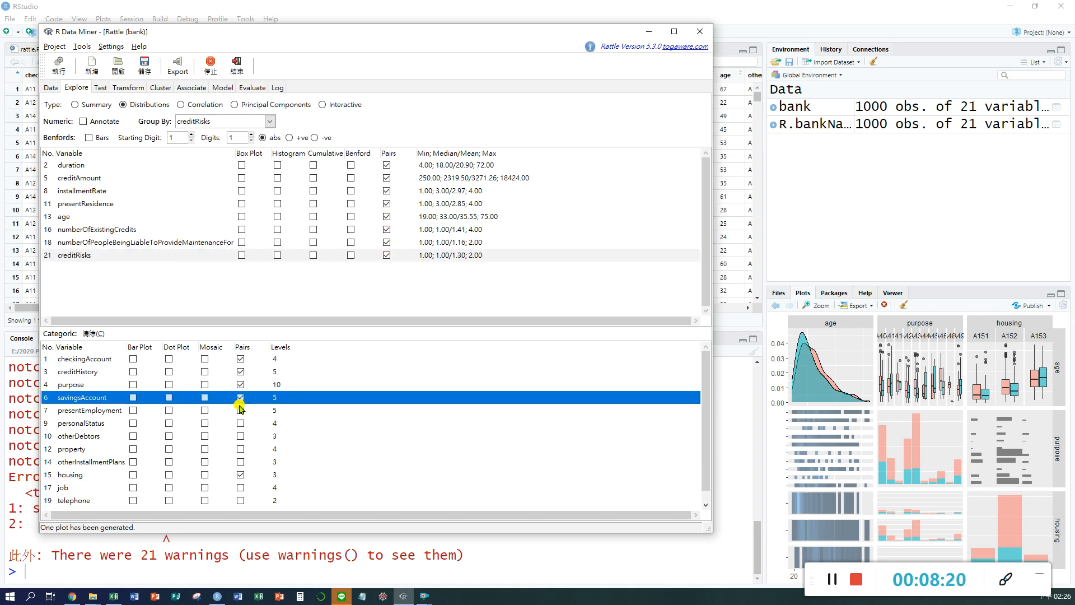
click(240, 409)
click(240, 423)
click(241, 436)
click(240, 448)
click(240, 461)
click(241, 487)
click(240, 500)
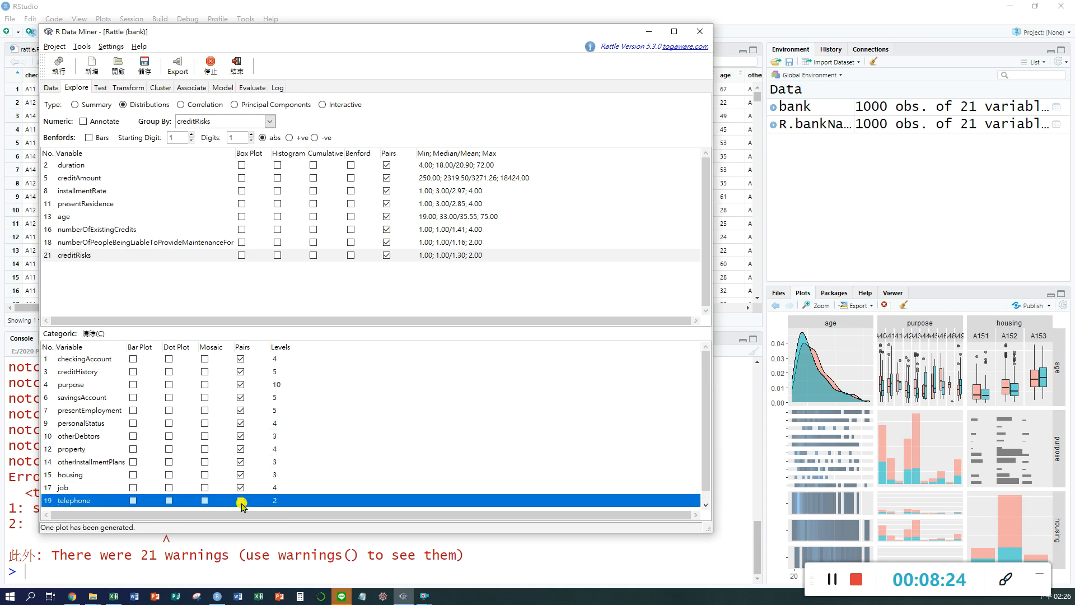
click(243, 503)
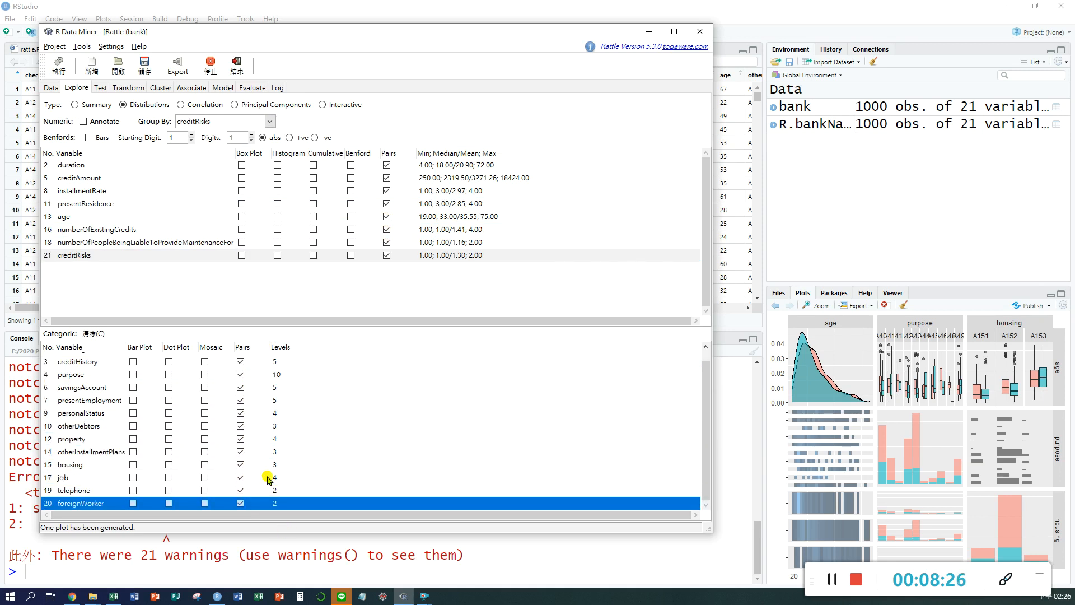
scroll(324, 378, up, 1)
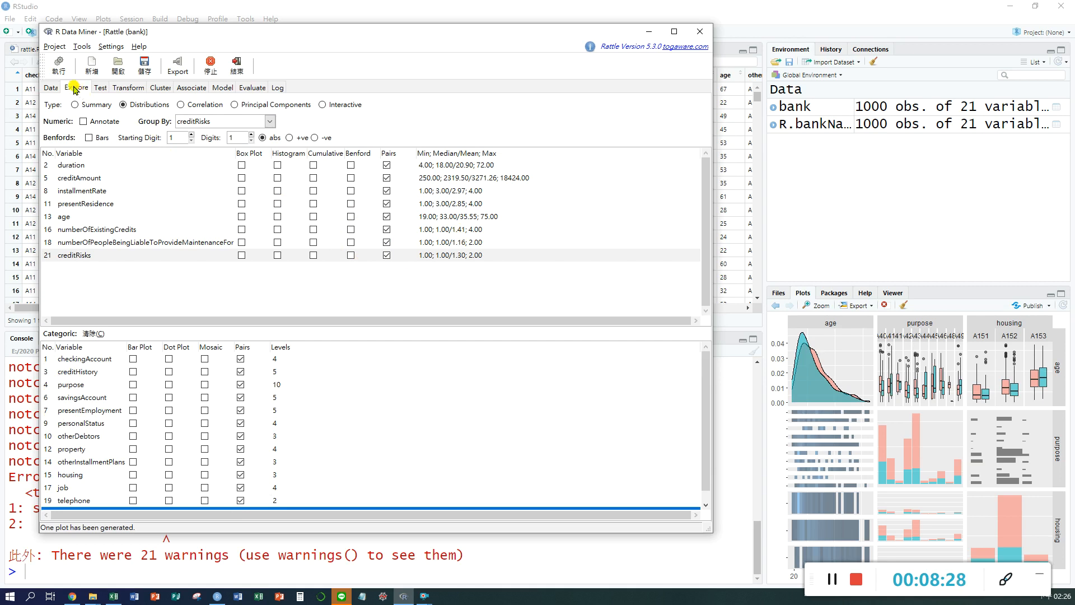
Generate the pairs plot of all selected variables grouped by creditRisks and open it enlarged from RStudio
click(59, 66)
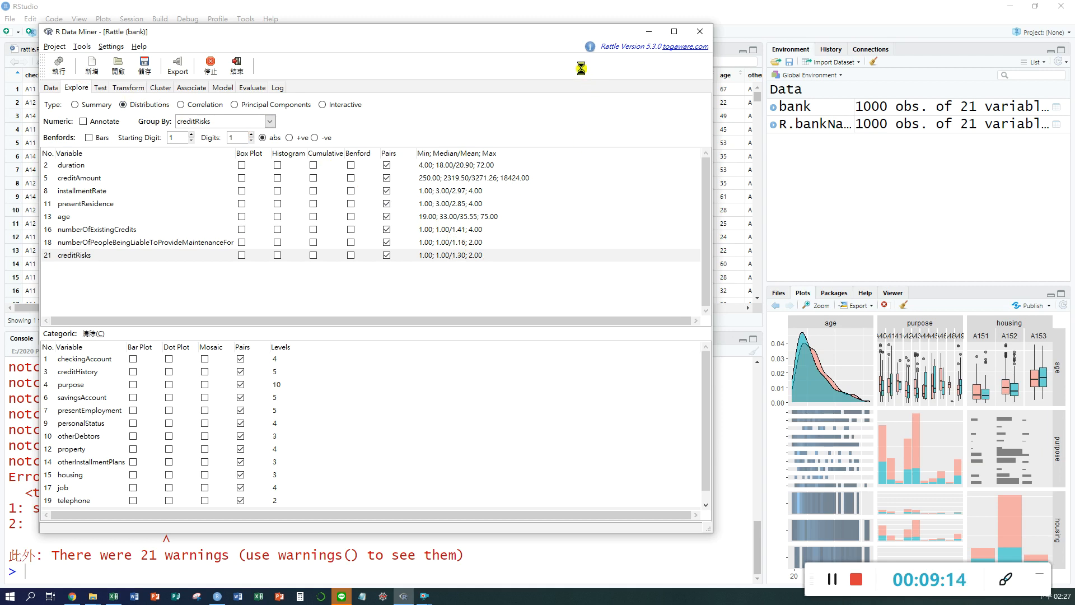
drag(542, 33, 516, 45)
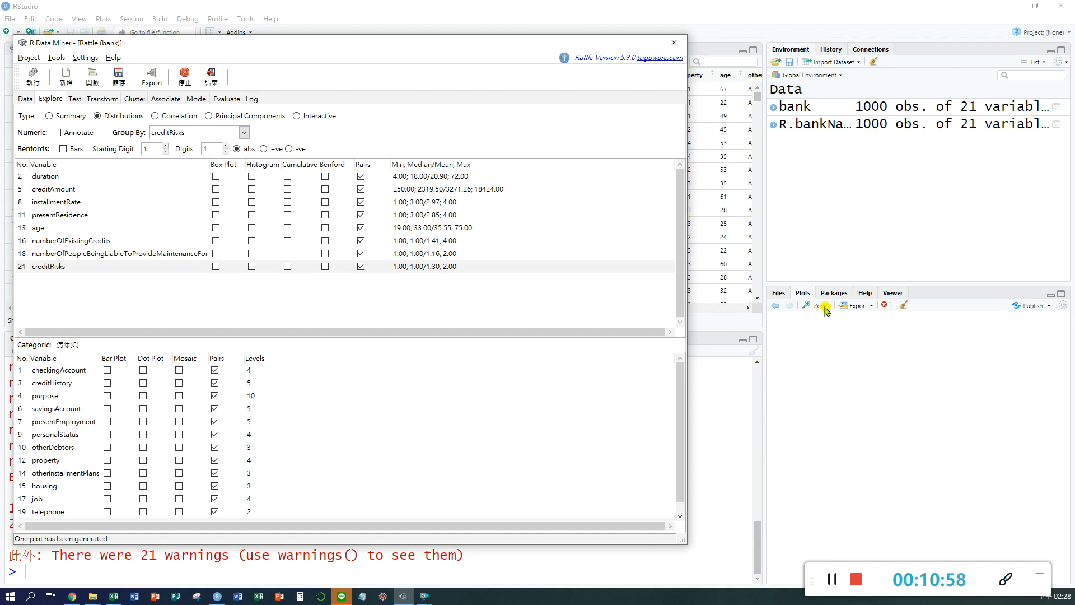
click(395, 560)
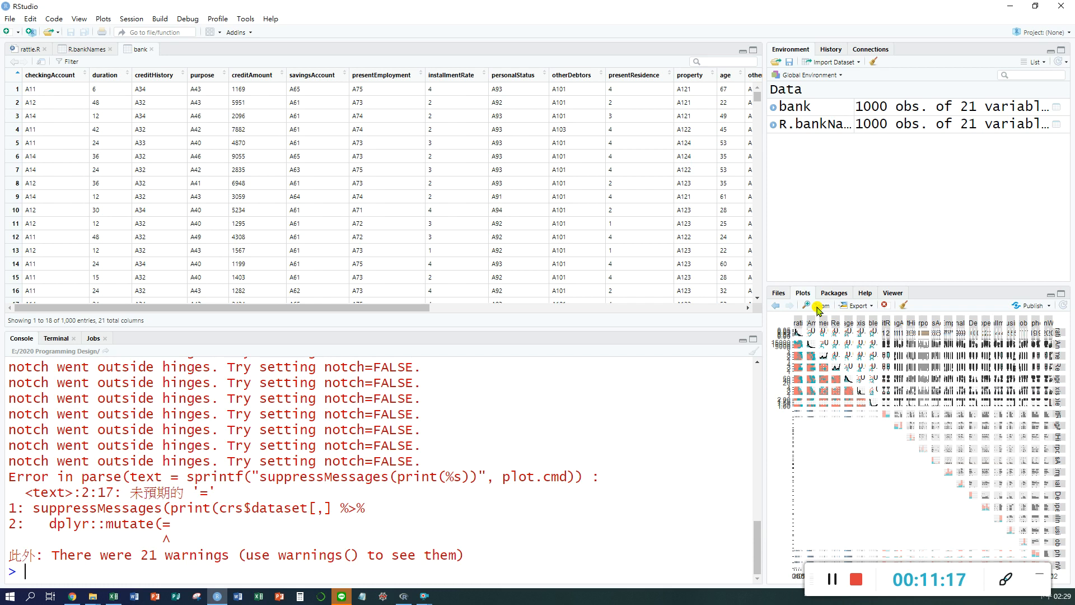
click(816, 307)
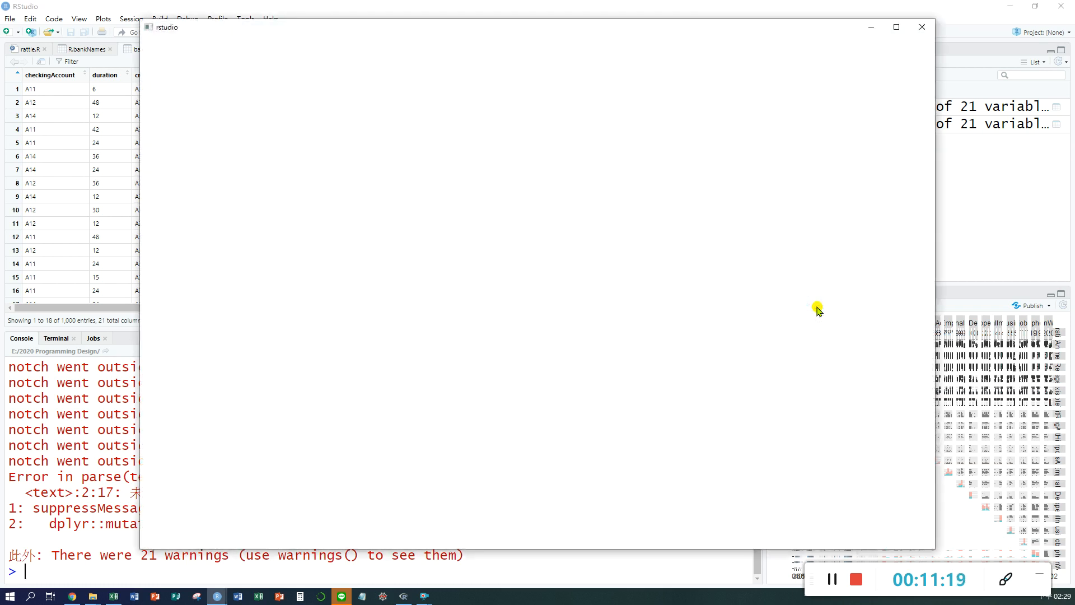